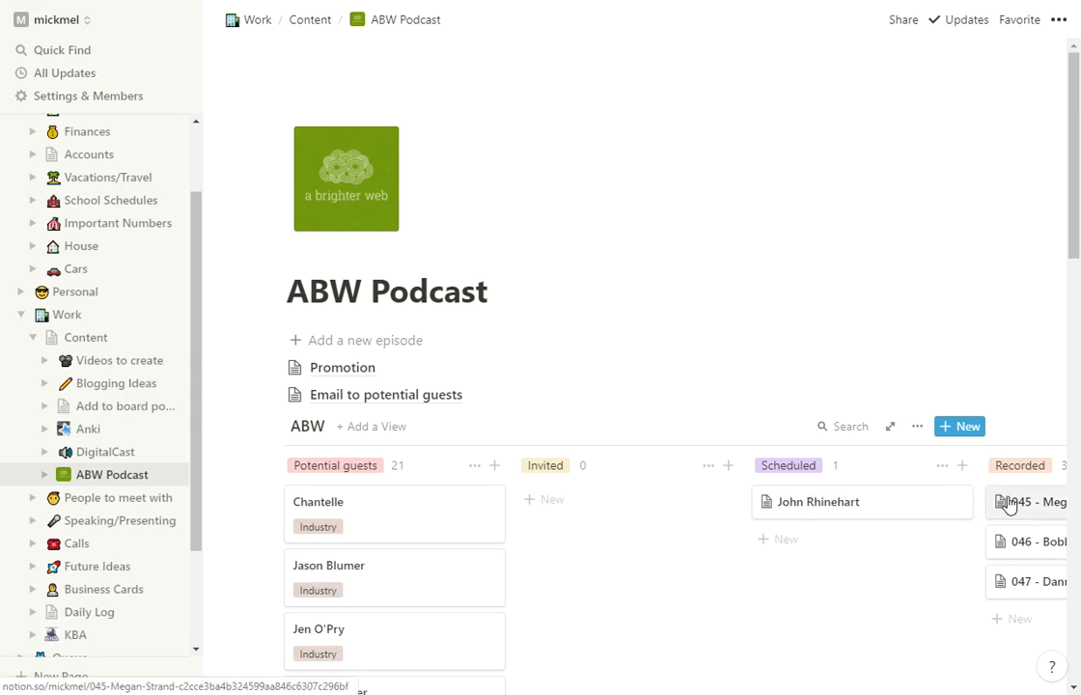
Create a new ABW episode page from the template and review its guest intro blanks and questions
{"action": "scroll", "coordinate": [721, 579], "scroll_direction": "right", "scroll_amount": 3}
{"action": "scroll", "coordinate": [720, 579], "scroll_direction": "right", "scroll_amount": 3}
{"action": "scroll", "coordinate": [729, 584], "scroll_direction": "left", "scroll_amount": 3}
{"action": "scroll", "coordinate": [730, 574], "scroll_direction": "left", "scroll_amount": 3}
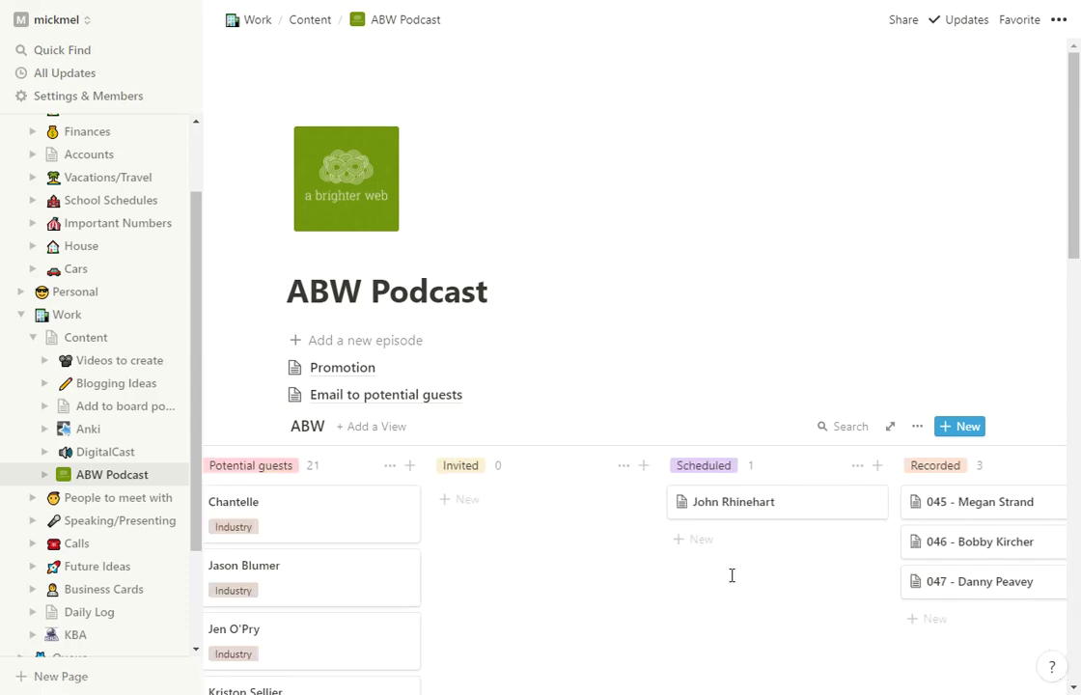
{"action": "left_click", "coordinate": [368, 340]}
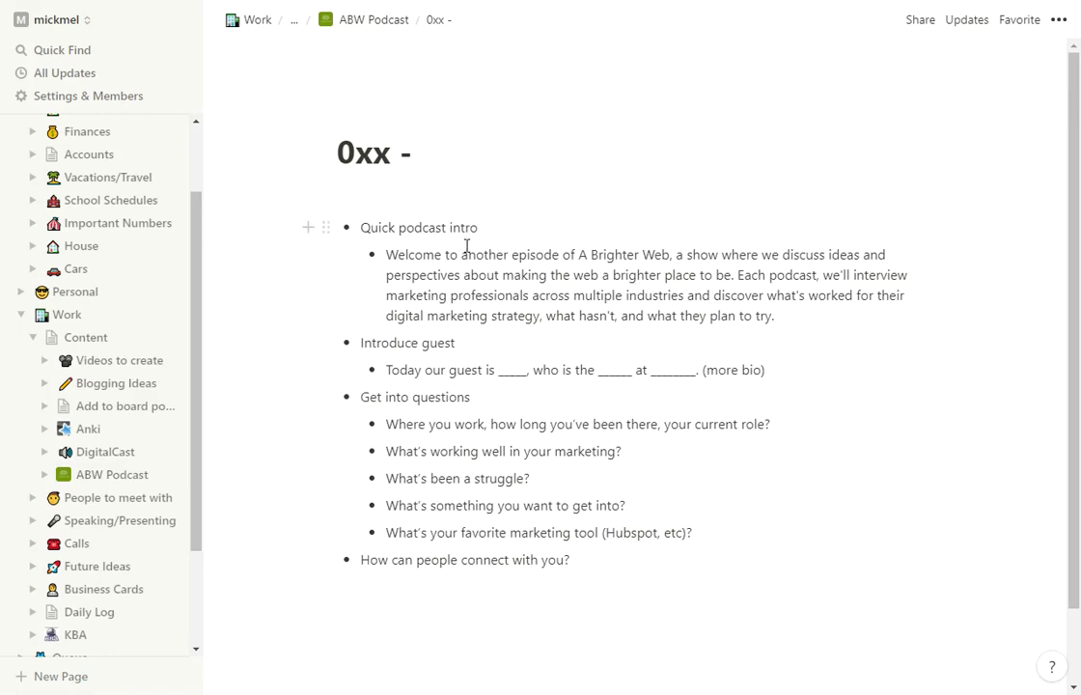
{"action": "left_click_drag", "start_coordinate": [495, 371], "coordinate": [526, 371]}
{"action": "double_click", "coordinate": [614, 370]}
{"action": "double_click", "coordinate": [670, 370]}
{"action": "left_click_drag", "start_coordinate": [448, 429], "coordinate": [456, 524]}
{"action": "left_click", "coordinate": [456, 524]}
Retitle the new episode page as 050 followed by the guest's name
{"action": "left_click", "coordinate": [371, 150]}
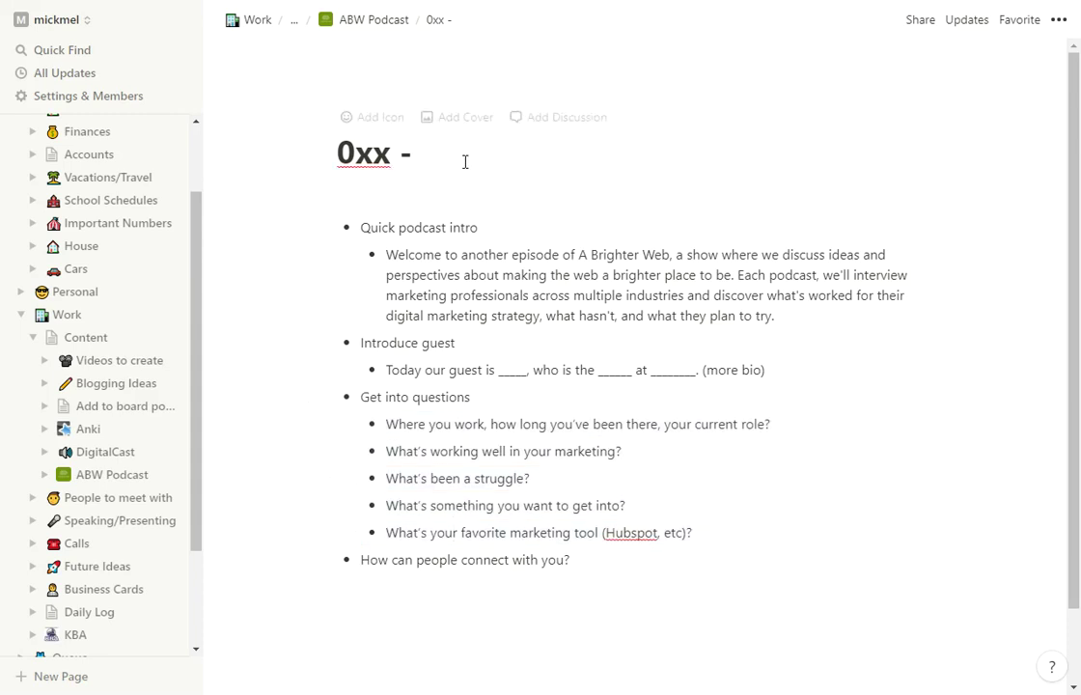
{"action": "key", "text": "BackSpace"}
{"action": "key", "text": "BackSpace"}
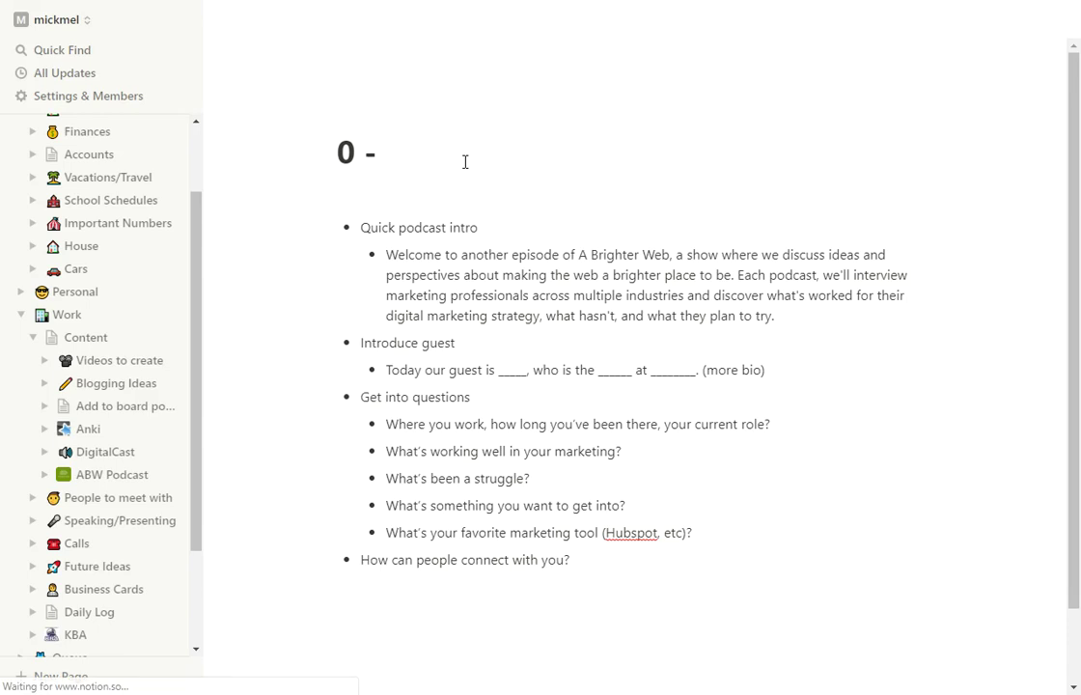
{"action": "type", "text": "50"}
{"action": "left_click", "coordinate": [465, 162]}
{"action": "type", "text": "Bob Smith"}
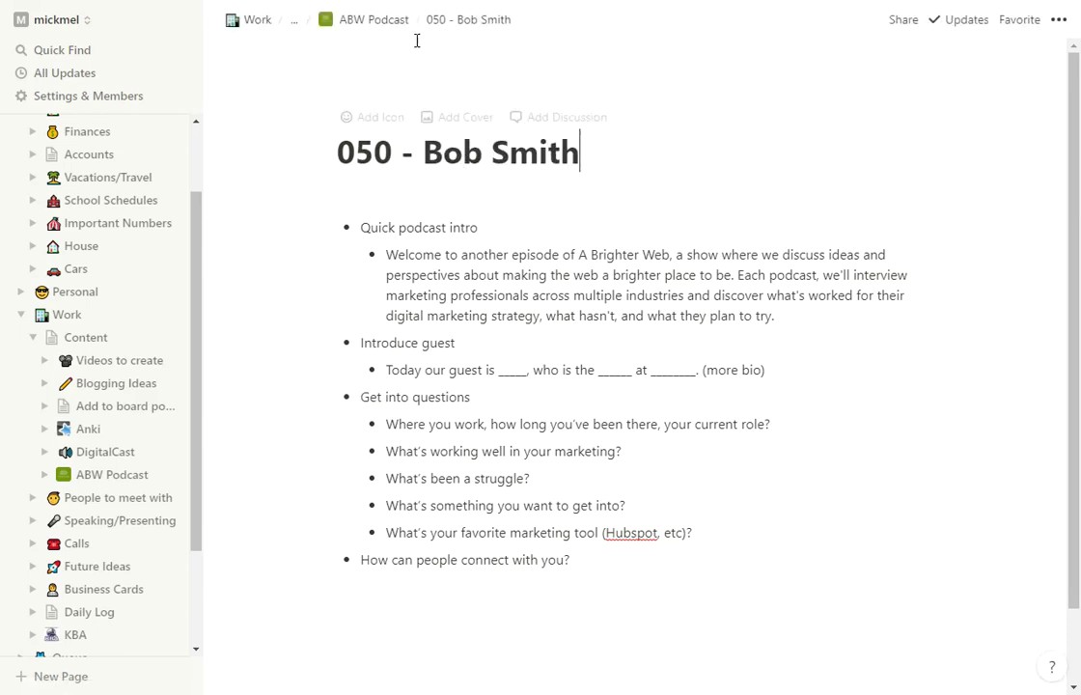
On the ABW Podcast board, move the 050 card toward Invited and Scheduled, then delete it
{"action": "left_click", "coordinate": [363, 22]}
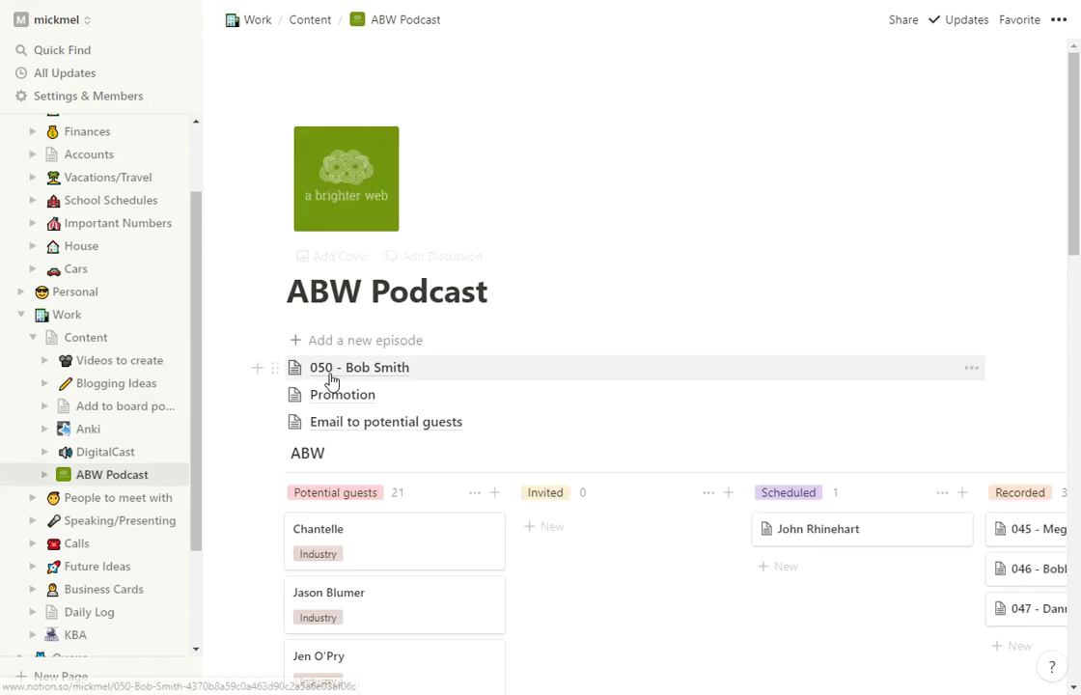
{"action": "left_click_drag", "start_coordinate": [269, 364], "coordinate": [610, 555]}
{"action": "left_click_drag", "start_coordinate": [637, 511], "coordinate": [696, 508]}
{"action": "left_click", "coordinate": [723, 503]}
{"action": "left_click", "coordinate": [787, 314]}
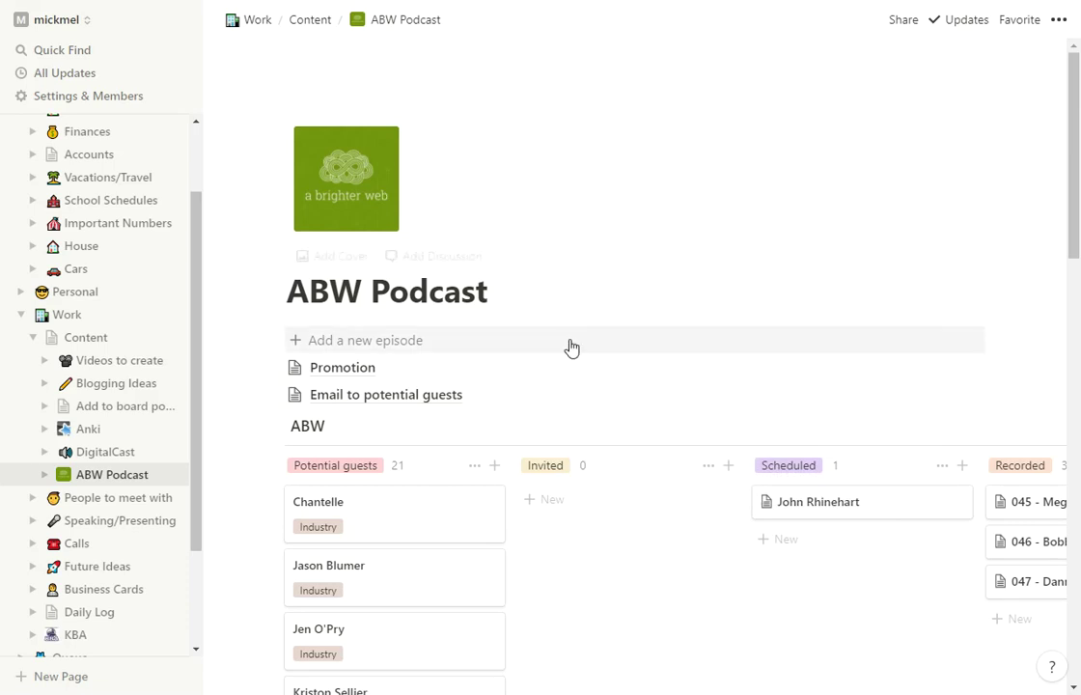
Review the Promotion checklist and guest email (date Wednesday, October 24), then go to DigitalCast
{"action": "left_click", "coordinate": [351, 370]}
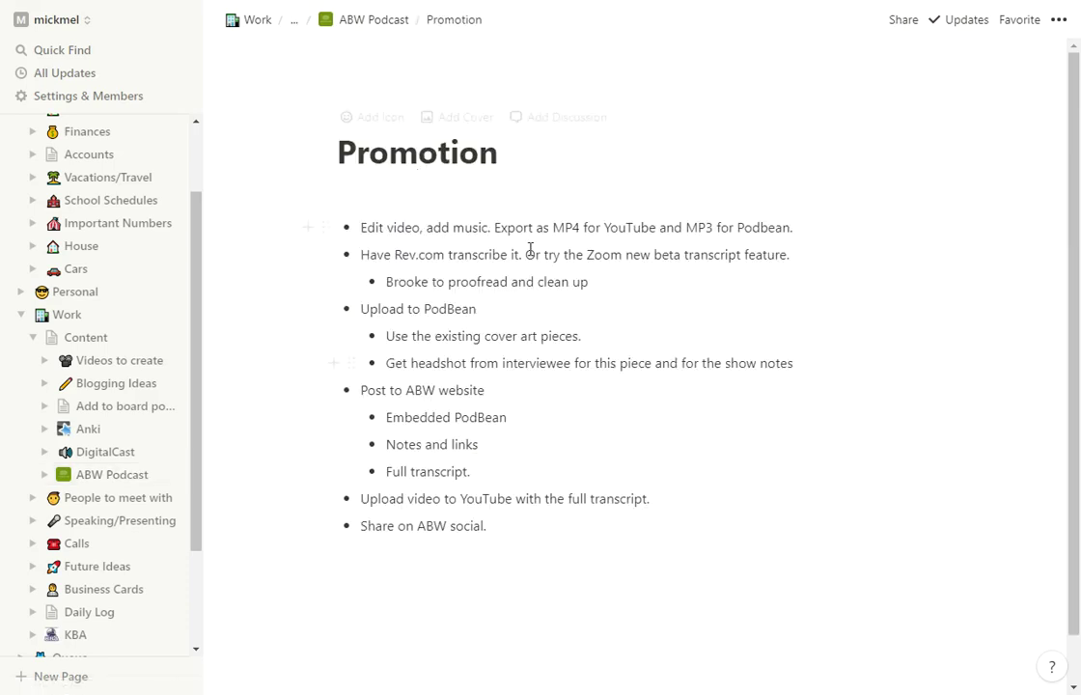
{"action": "left_click", "coordinate": [374, 27]}
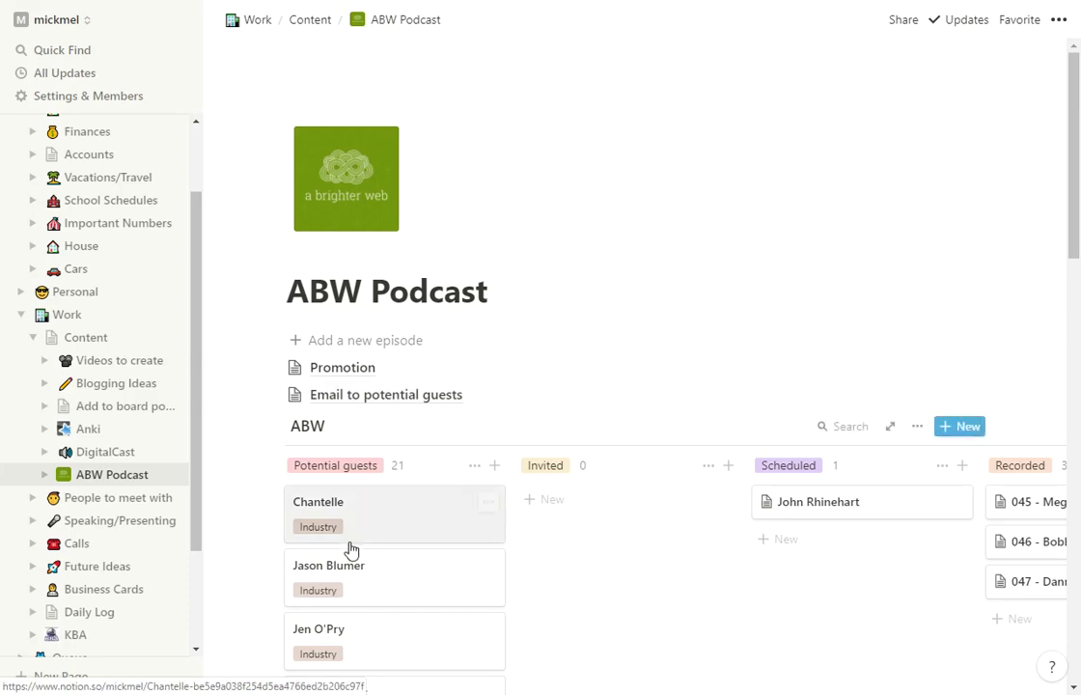
{"action": "left_click", "coordinate": [359, 400]}
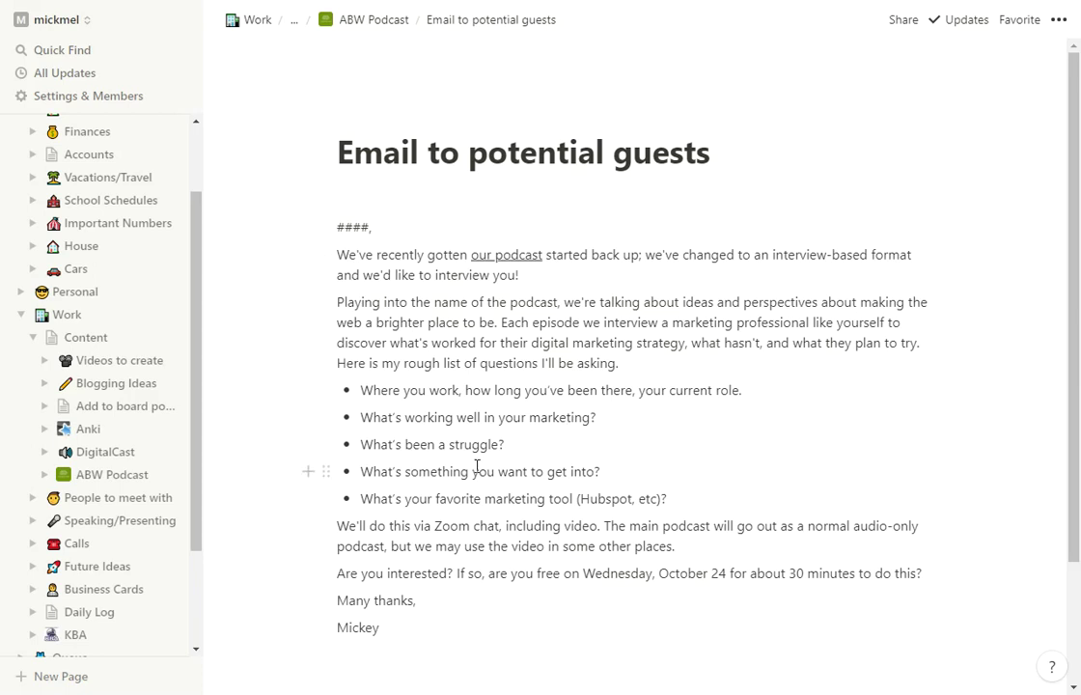
{"action": "left_click_drag", "start_coordinate": [724, 573], "coordinate": [583, 573]}
{"action": "left_click", "coordinate": [372, 26]}
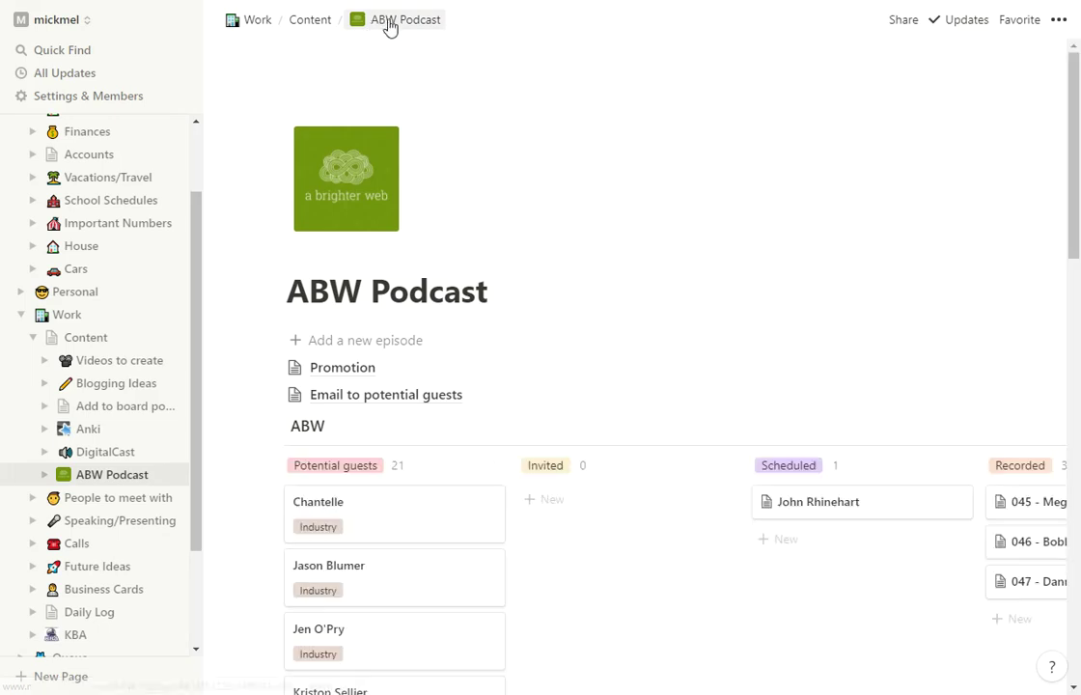
{"action": "left_click", "coordinate": [103, 454]}
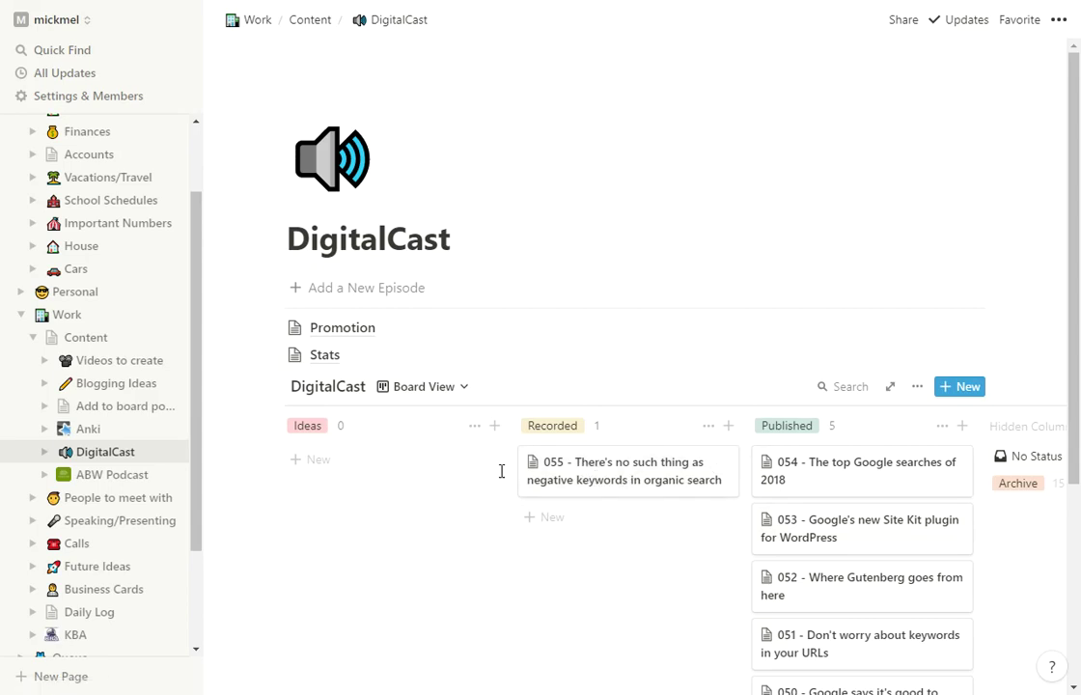
Add a new DigitalCast episode from the template and review its placeholder blocks
{"action": "left_click", "coordinate": [385, 296]}
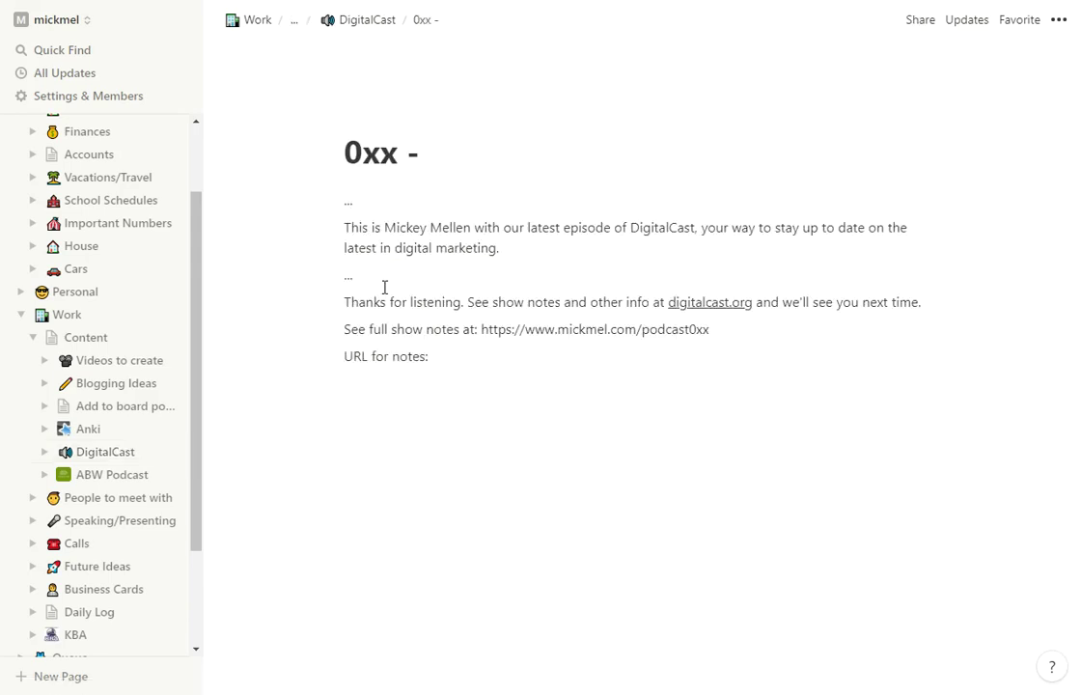
{"action": "left_click", "coordinate": [338, 200]}
{"action": "left_click_drag", "start_coordinate": [429, 229], "coordinate": [451, 247]}
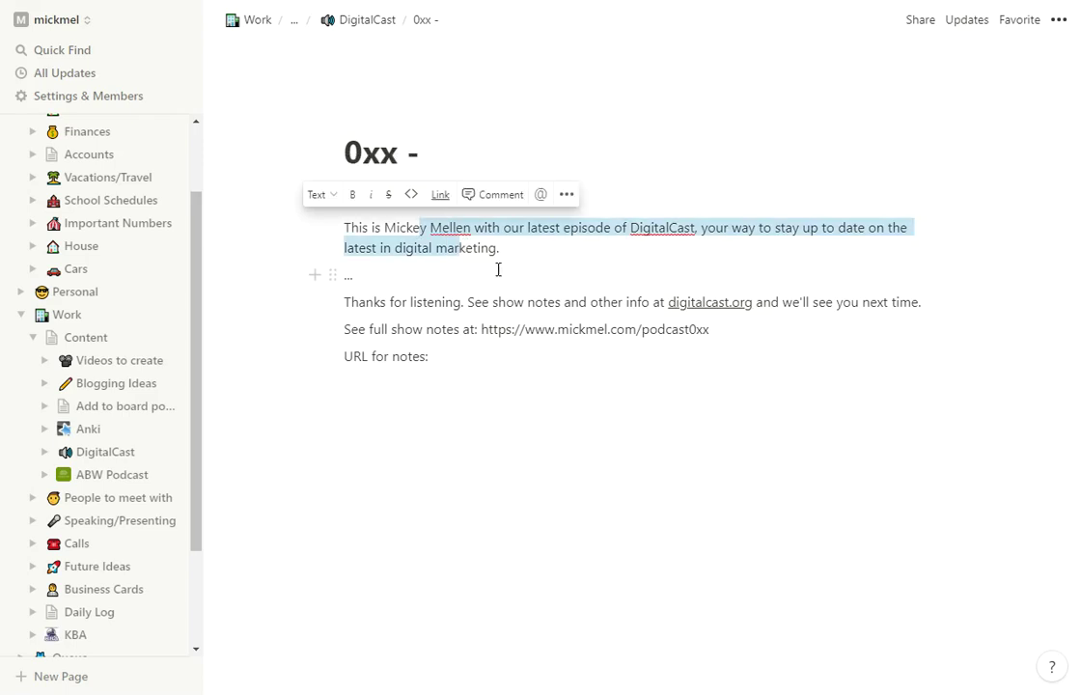
{"action": "left_click", "coordinate": [497, 268]}
{"action": "left_click_drag", "start_coordinate": [374, 272], "coordinate": [330, 270]}
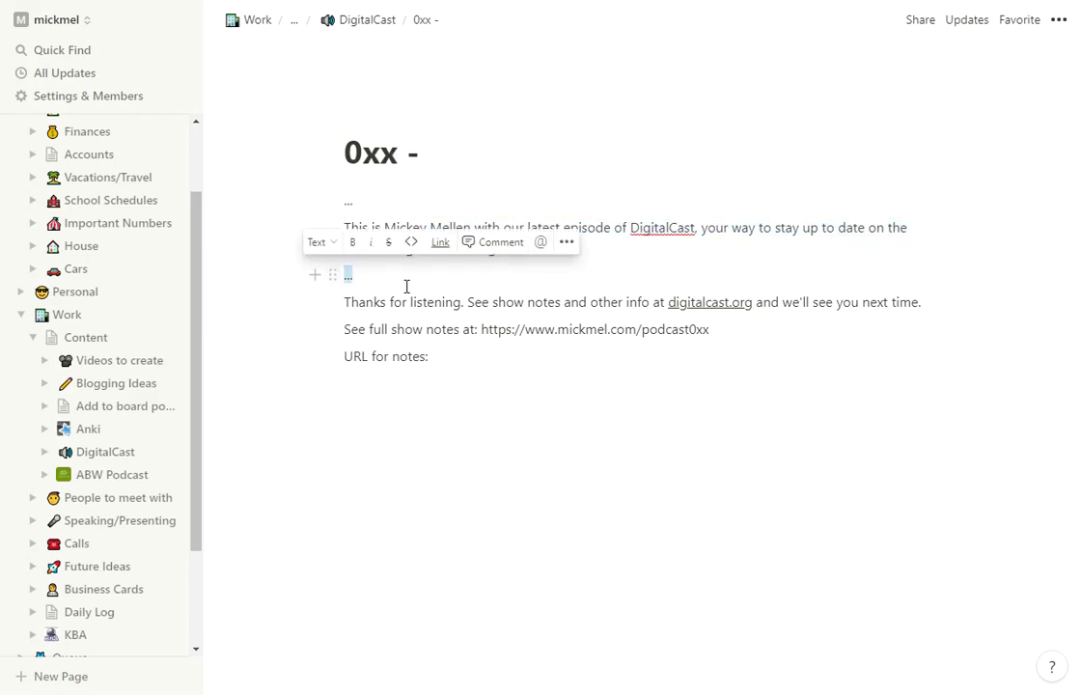
{"action": "left_click_drag", "start_coordinate": [429, 297], "coordinate": [413, 373]}
{"action": "left_click", "coordinate": [487, 410]}
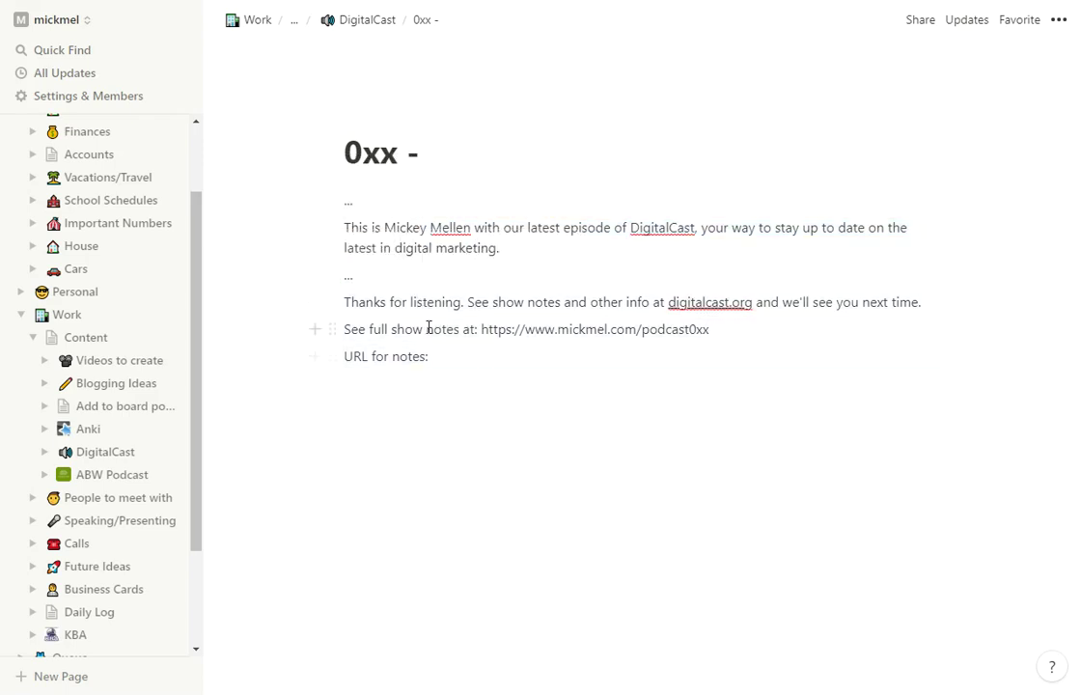
Replace the xx placeholder in the show-notes URL with episode number digits
{"action": "left_click", "coordinate": [698, 330]}
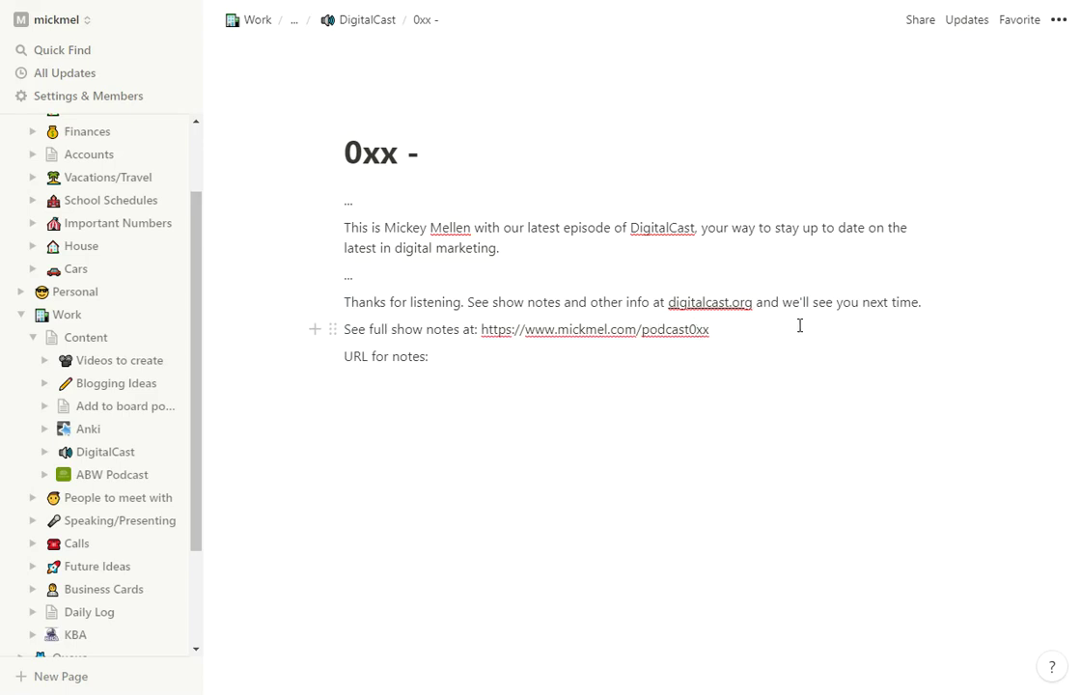
{"action": "type", "text": "5"}
{"action": "key", "text": "Delete"}
{"action": "key", "text": "Delete"}
{"action": "type", "text": "1"}
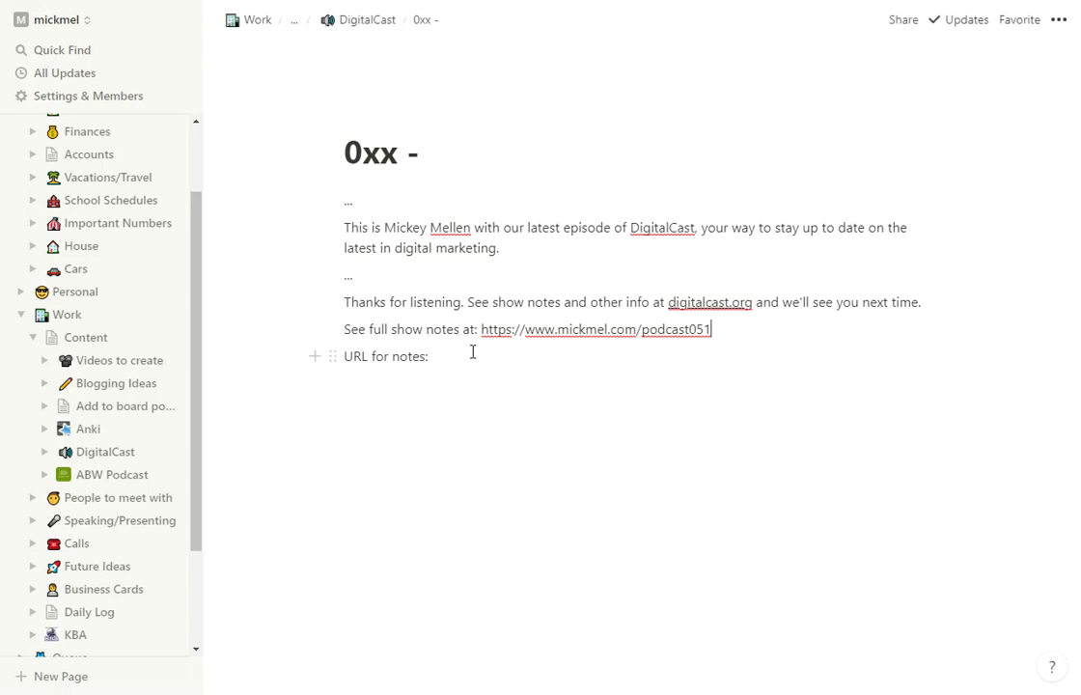
{"action": "left_click", "coordinate": [466, 356]}
Back on the DigitalCast board, drag the 0xx card into Ideas and delete it
{"action": "left_click", "coordinate": [363, 25]}
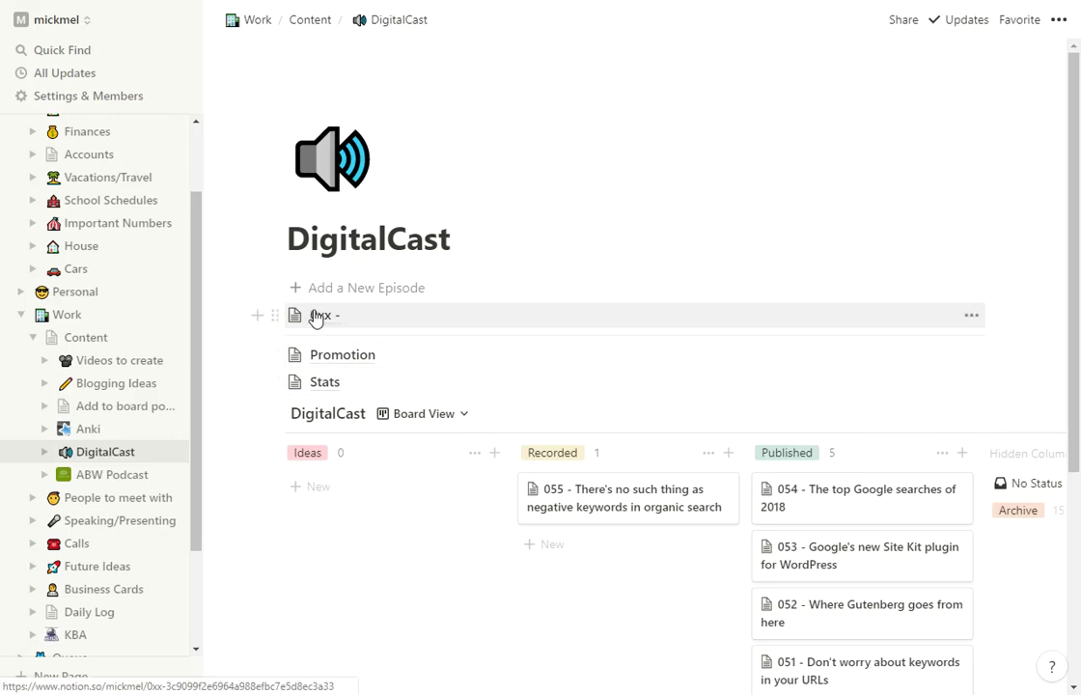
{"action": "left_click_drag", "start_coordinate": [315, 316], "coordinate": [384, 508]}
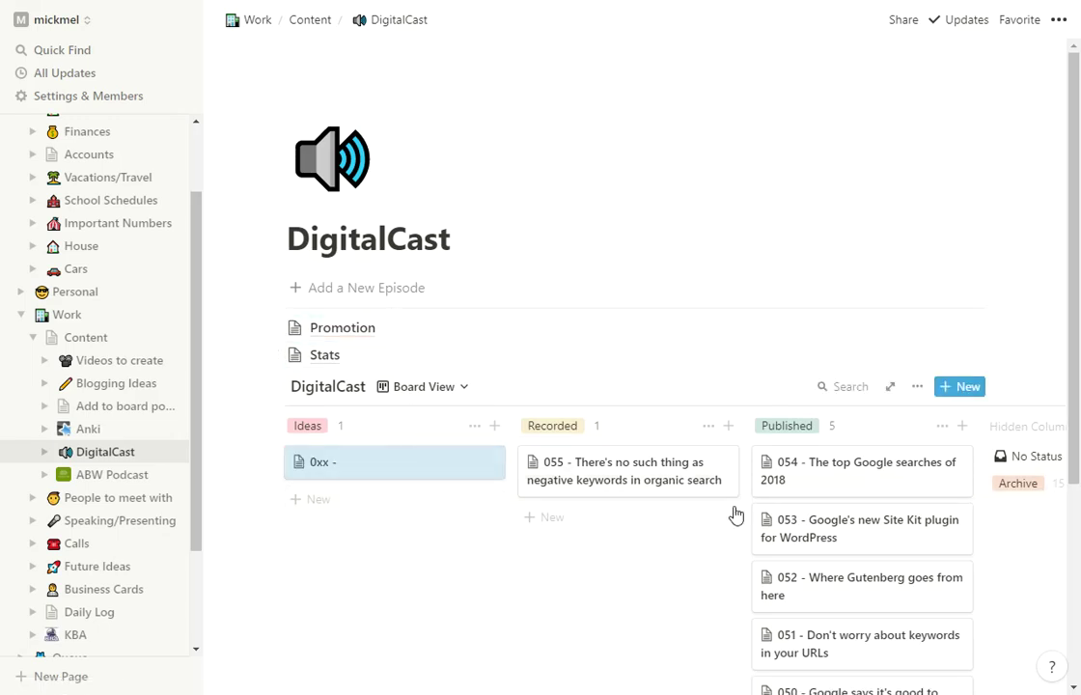
{"action": "left_click", "coordinate": [491, 468]}
{"action": "left_click", "coordinate": [562, 269]}
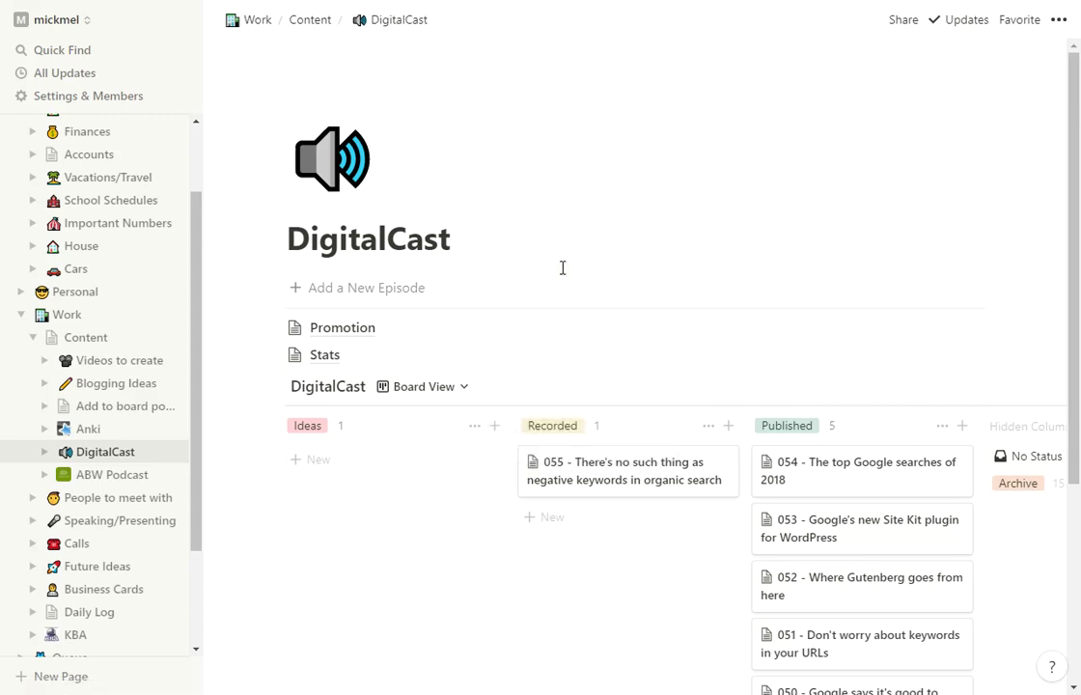
{"action": "left_click", "coordinate": [335, 329]}
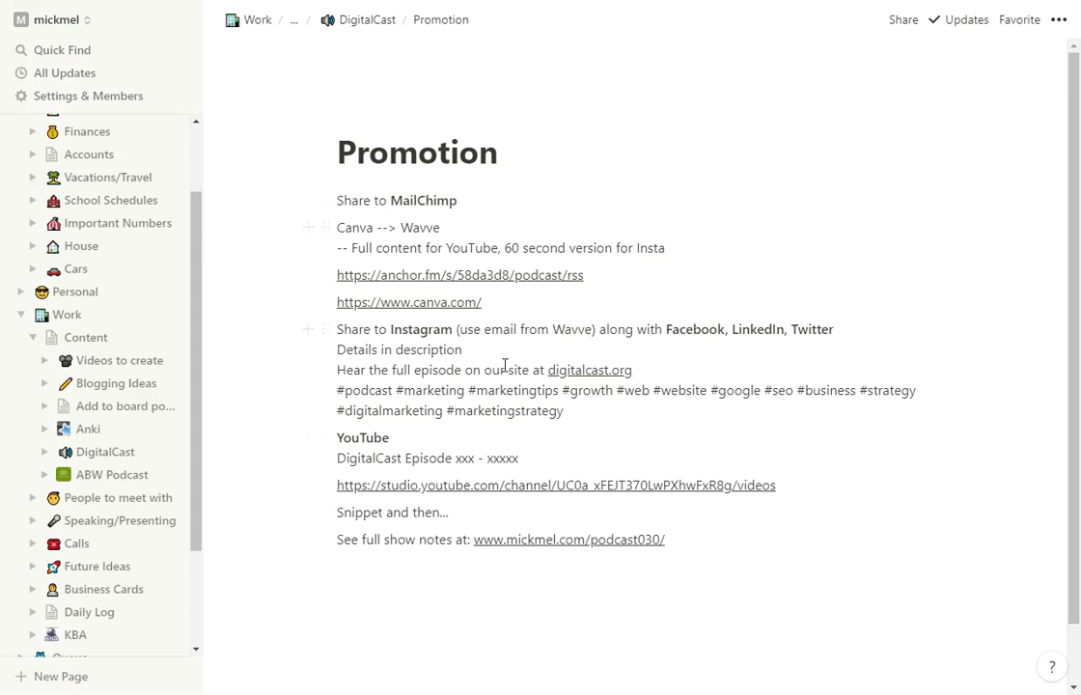
{"action": "left_click", "coordinate": [363, 21]}
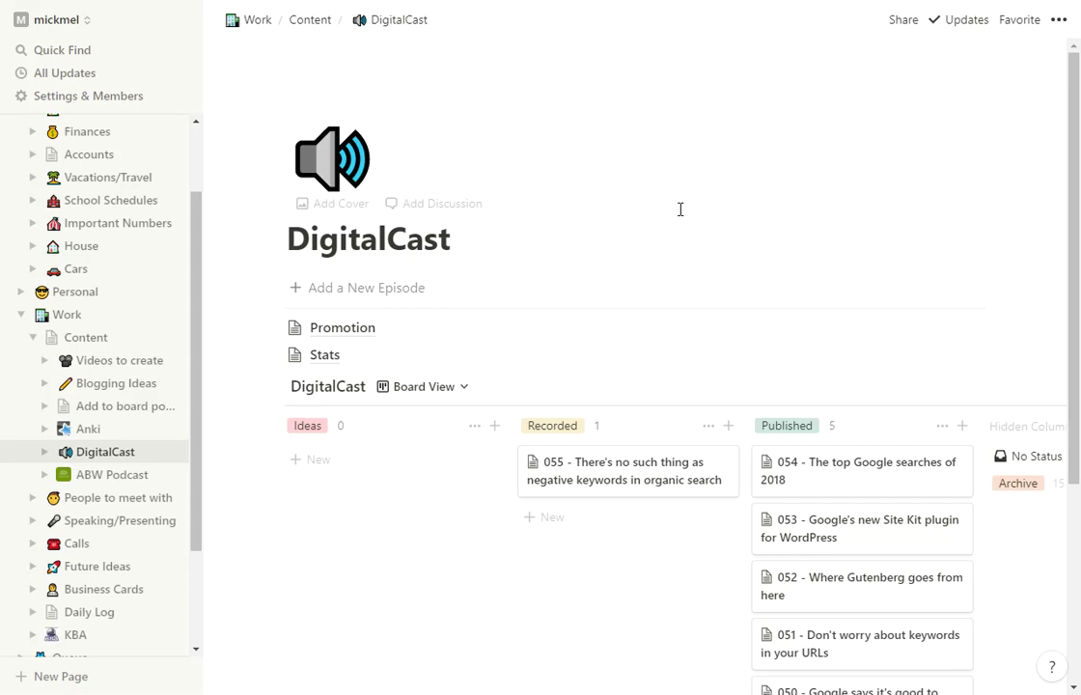
Follow the Stats link on the DigitalCast page to the per-platform plays table
{"action": "left_click", "coordinate": [310, 355]}
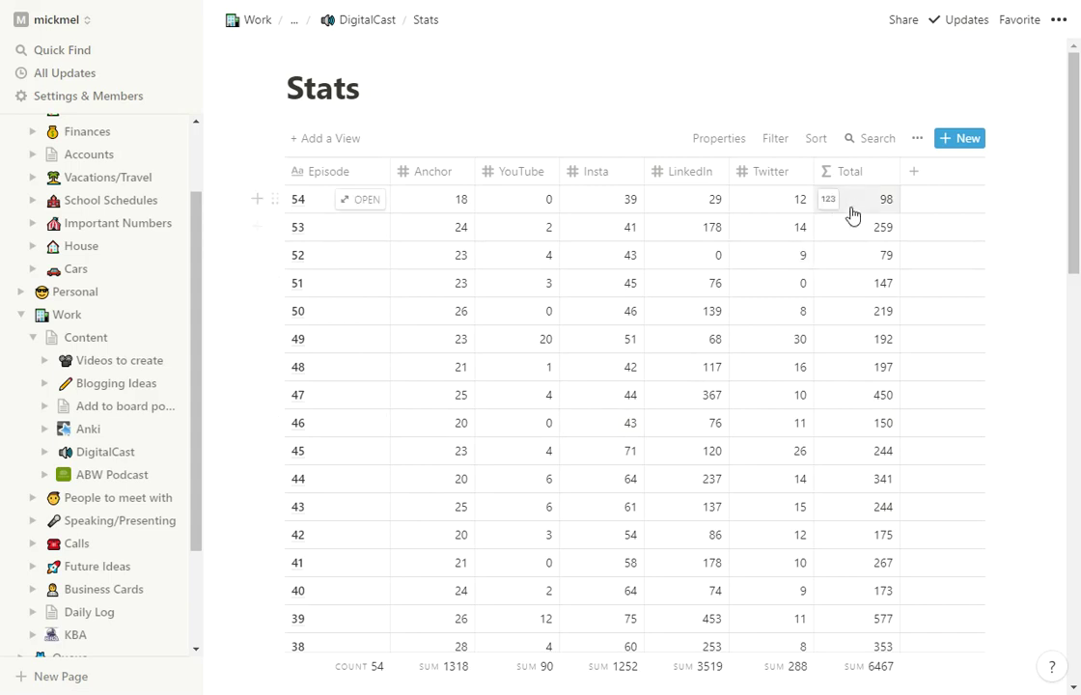
{"action": "left_click", "coordinate": [862, 174]}
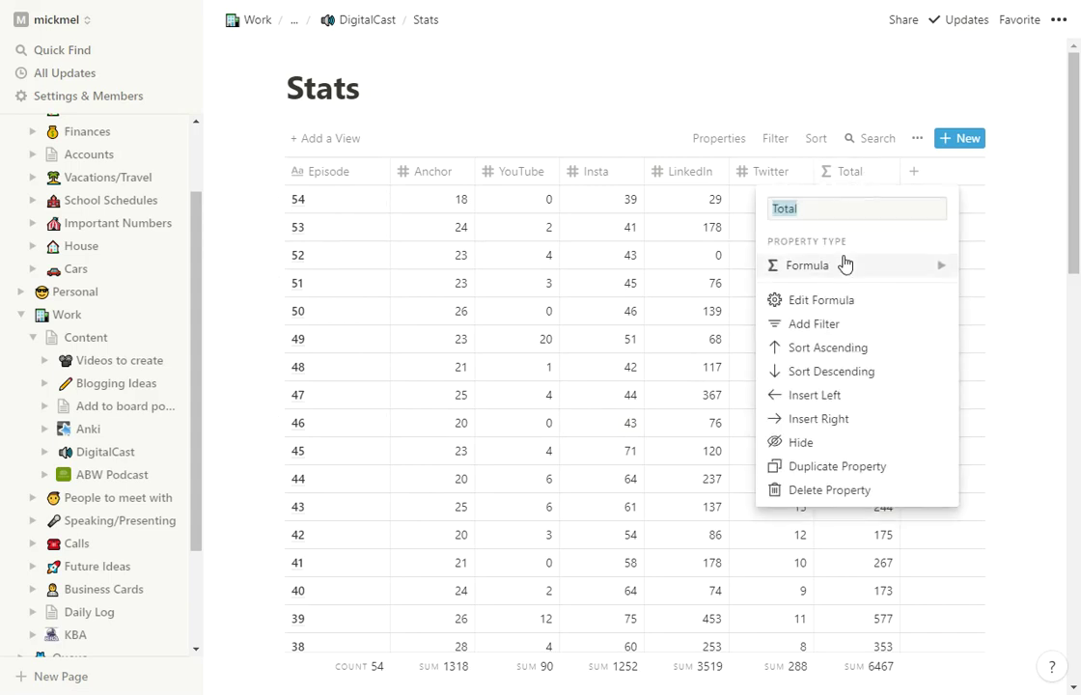
{"action": "mouse_move", "coordinate": [838, 278]}
{"action": "left_click", "coordinate": [833, 301]}
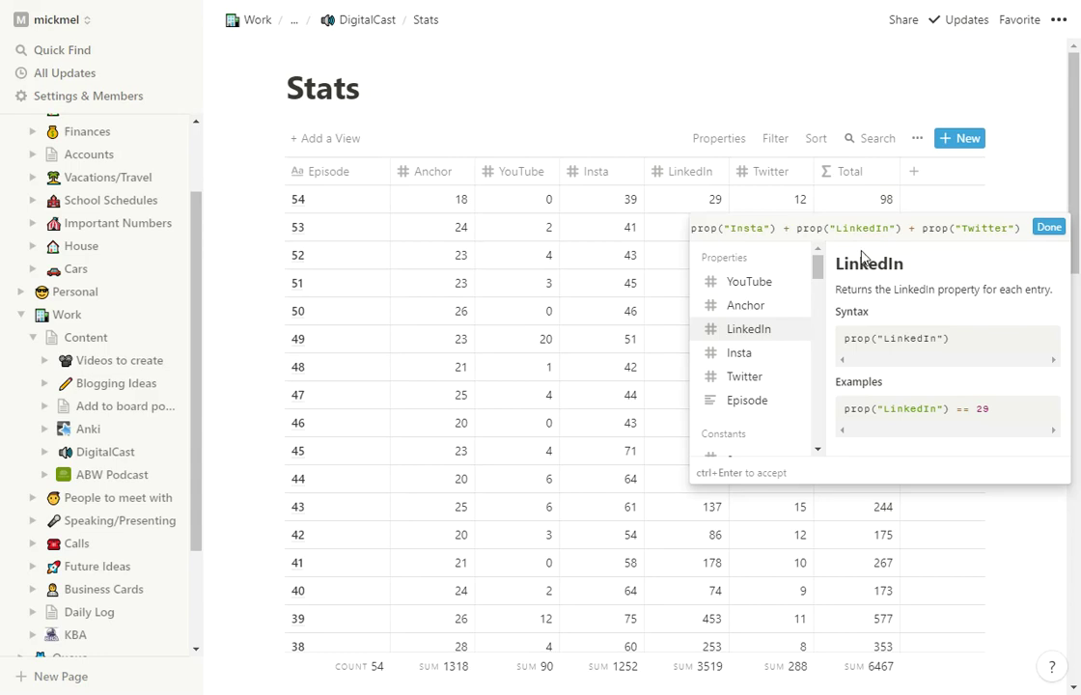
{"action": "left_click_drag", "start_coordinate": [913, 226], "coordinate": [681, 232]}
{"action": "left_click", "coordinate": [792, 229]}
{"action": "left_click", "coordinate": [1062, 228]}
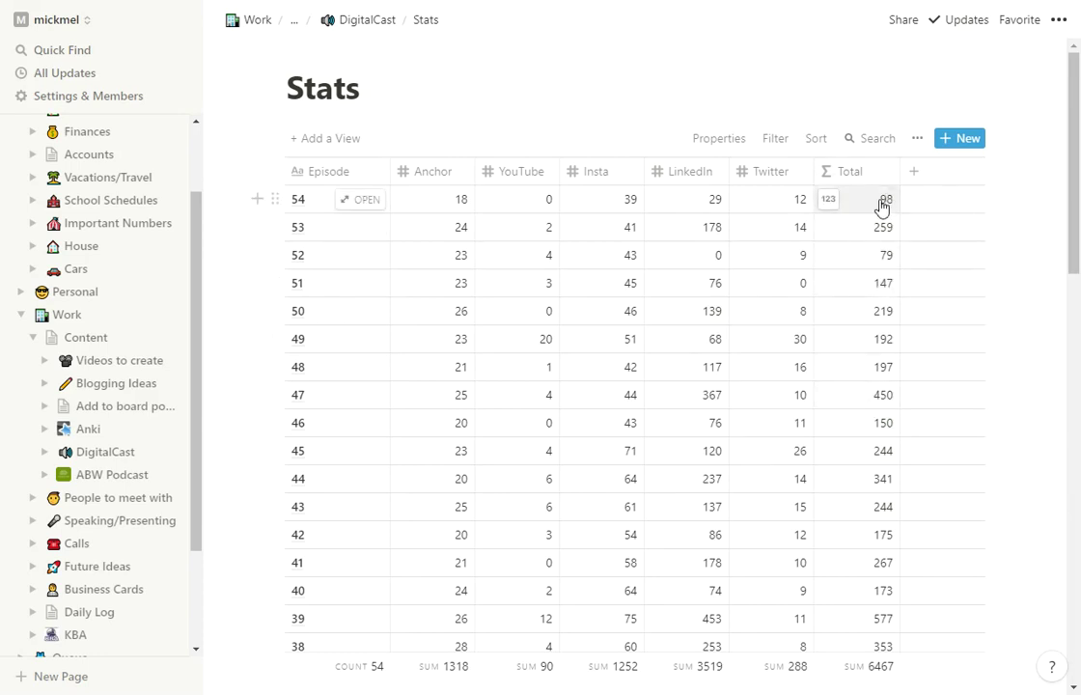
{"action": "left_click", "coordinate": [827, 203]}
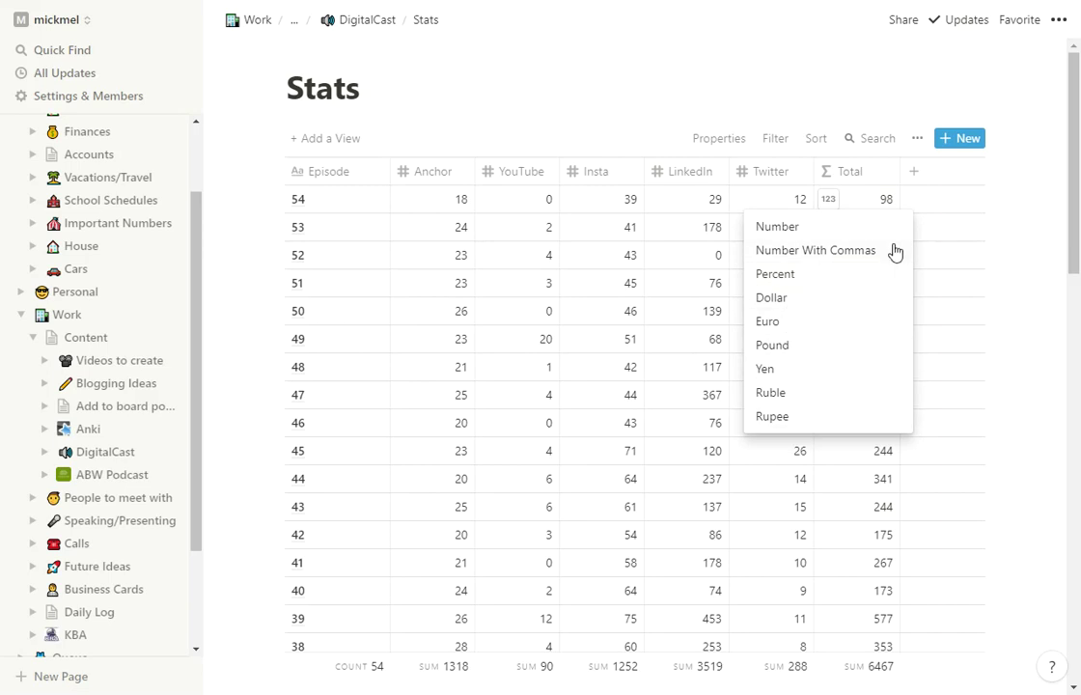
{"action": "left_click", "coordinate": [1017, 160]}
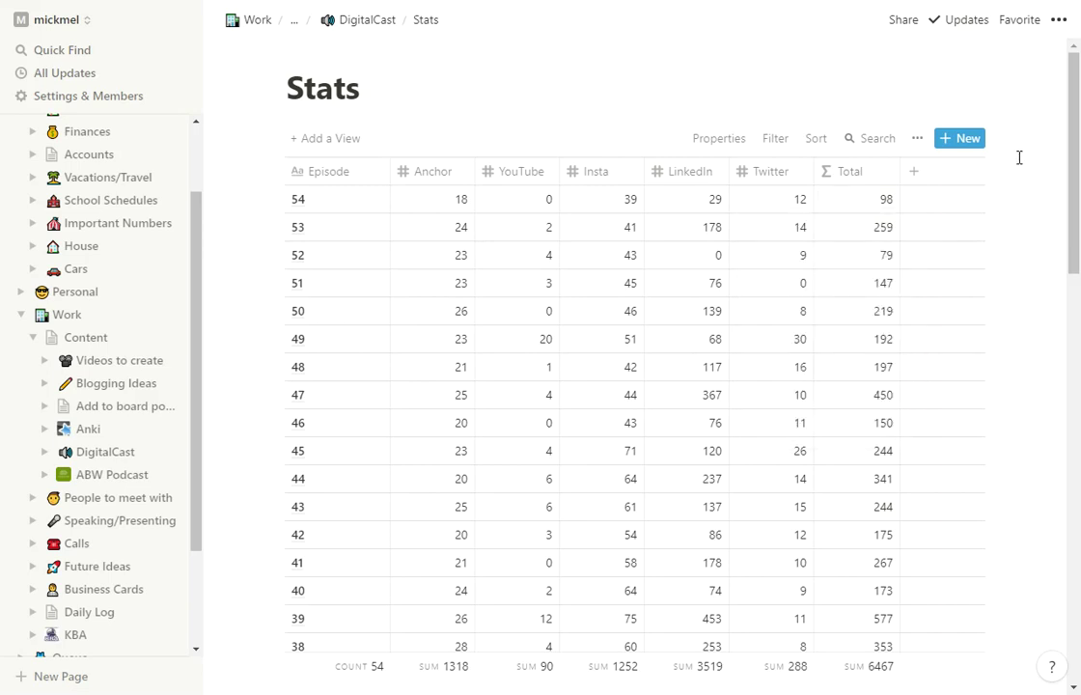
{"action": "left_click", "coordinate": [360, 27]}
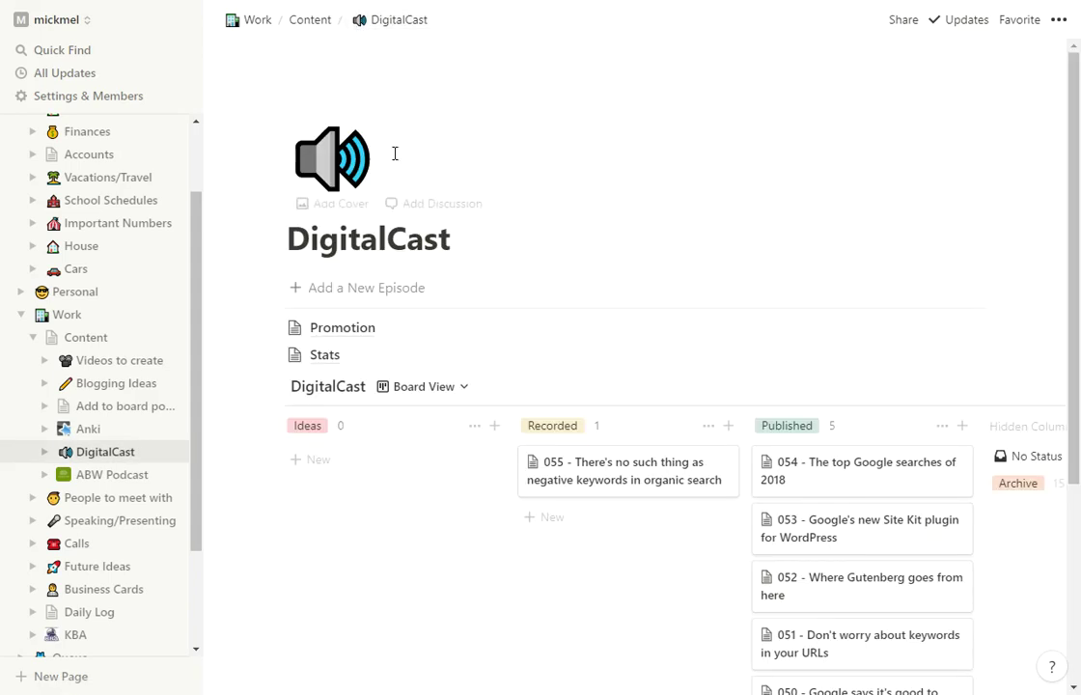
Preview episode 055's notes, reading down to the show-notes web address, then close the preview
{"action": "scroll", "coordinate": [588, 192], "scroll_direction": "down", "scroll_amount": 1}
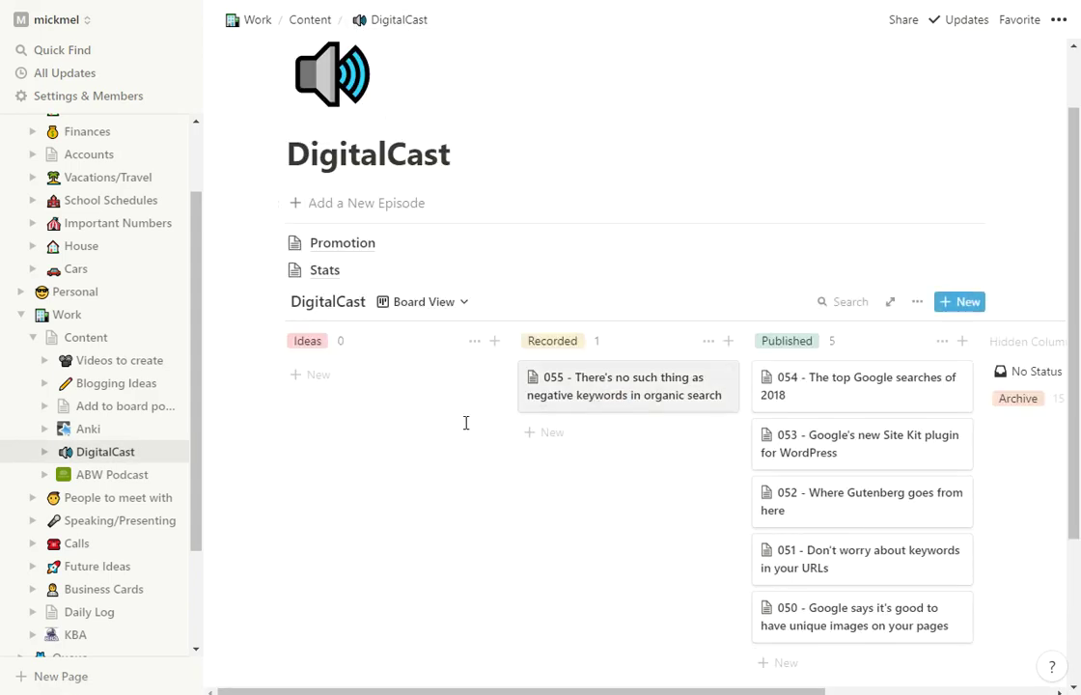
{"action": "left_click", "coordinate": [622, 391]}
{"action": "scroll", "coordinate": [358, 350], "scroll_direction": "down", "scroll_amount": 1}
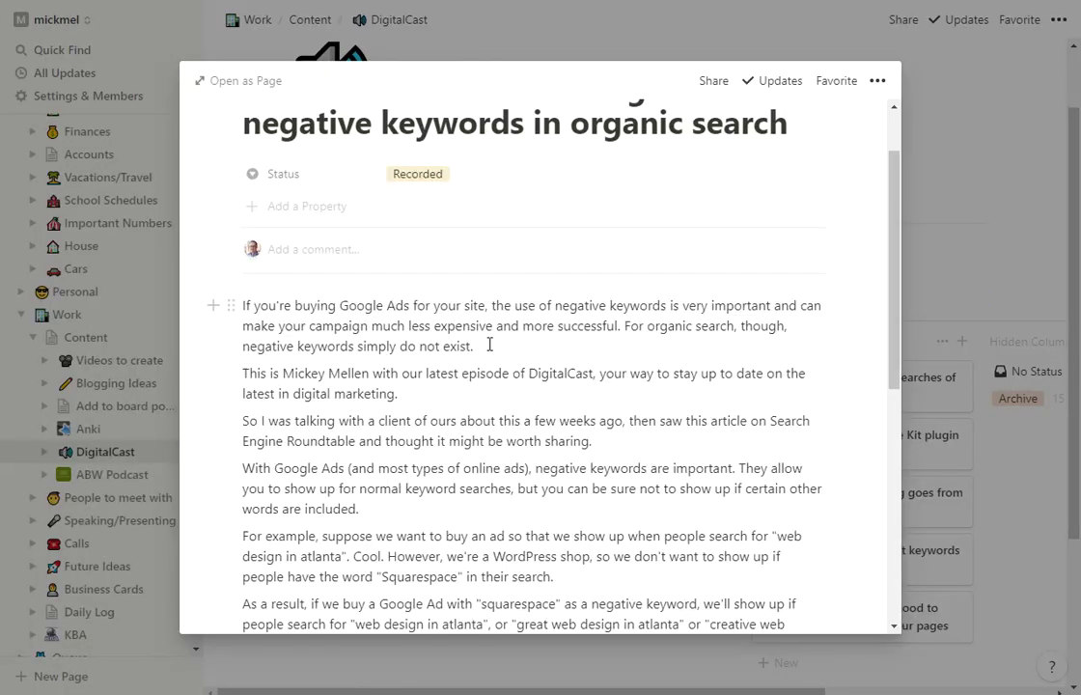
{"action": "left_click_drag", "start_coordinate": [489, 344], "coordinate": [203, 259]}
{"action": "left_click_drag", "start_coordinate": [270, 375], "coordinate": [329, 394]}
{"action": "scroll", "coordinate": [422, 411], "scroll_direction": "down", "scroll_amount": 2}
{"action": "left_click_drag", "start_coordinate": [401, 262], "coordinate": [398, 516]}
{"action": "scroll", "coordinate": [420, 385], "scroll_direction": "down", "scroll_amount": 3}
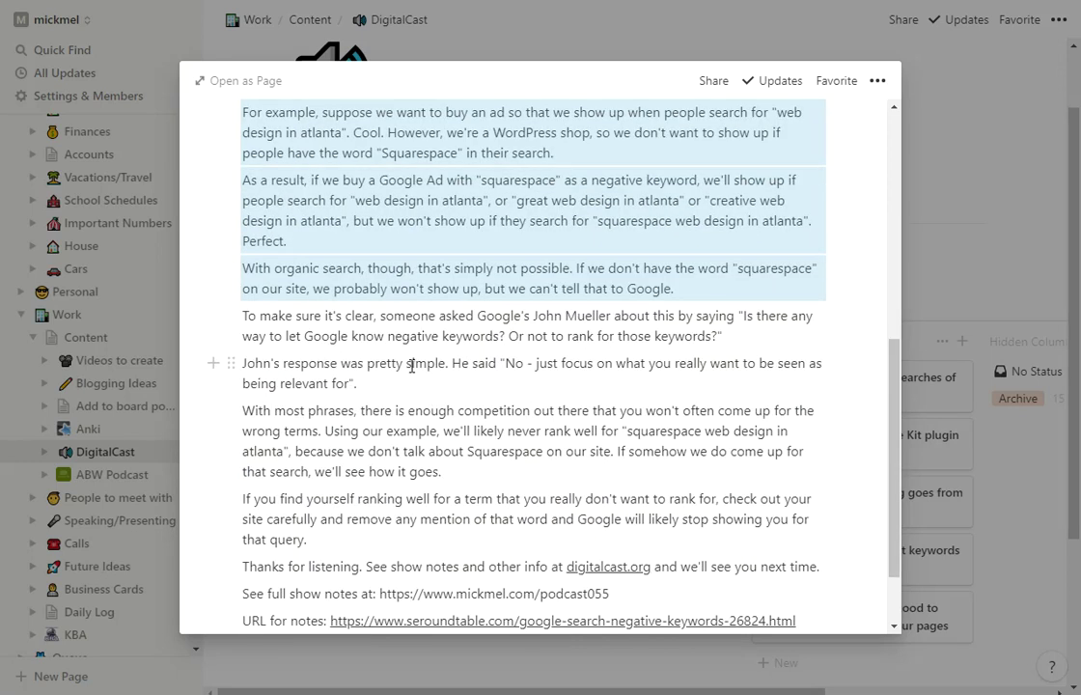
{"action": "scroll", "coordinate": [410, 359], "scroll_direction": "down", "scroll_amount": 1}
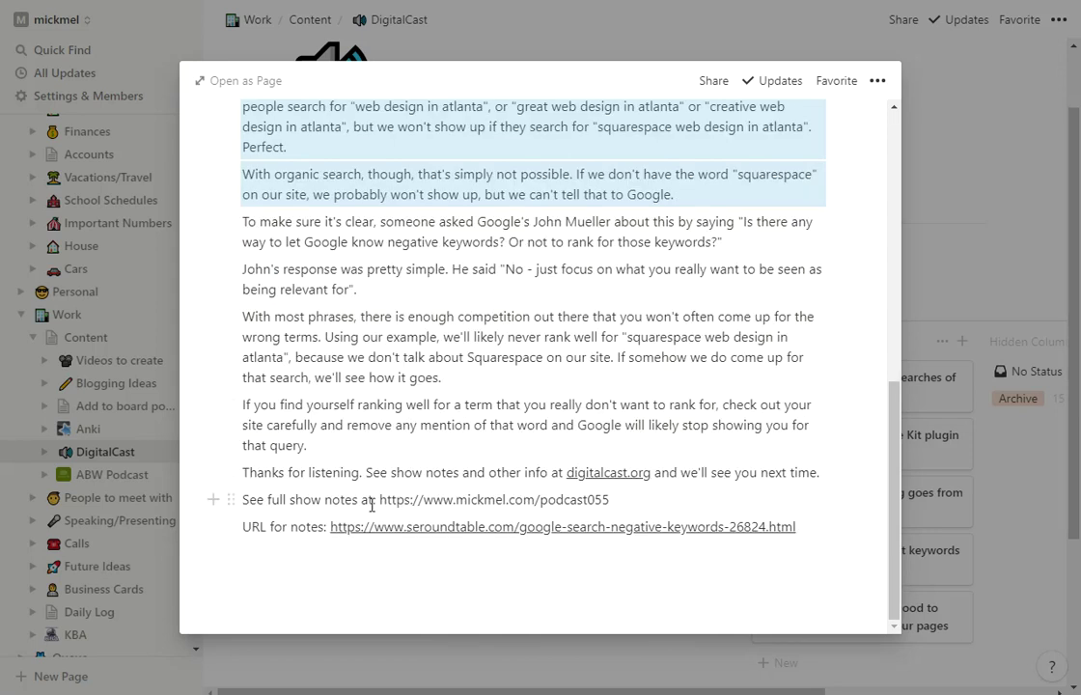
{"action": "left_click_drag", "start_coordinate": [377, 499], "coordinate": [609, 499]}
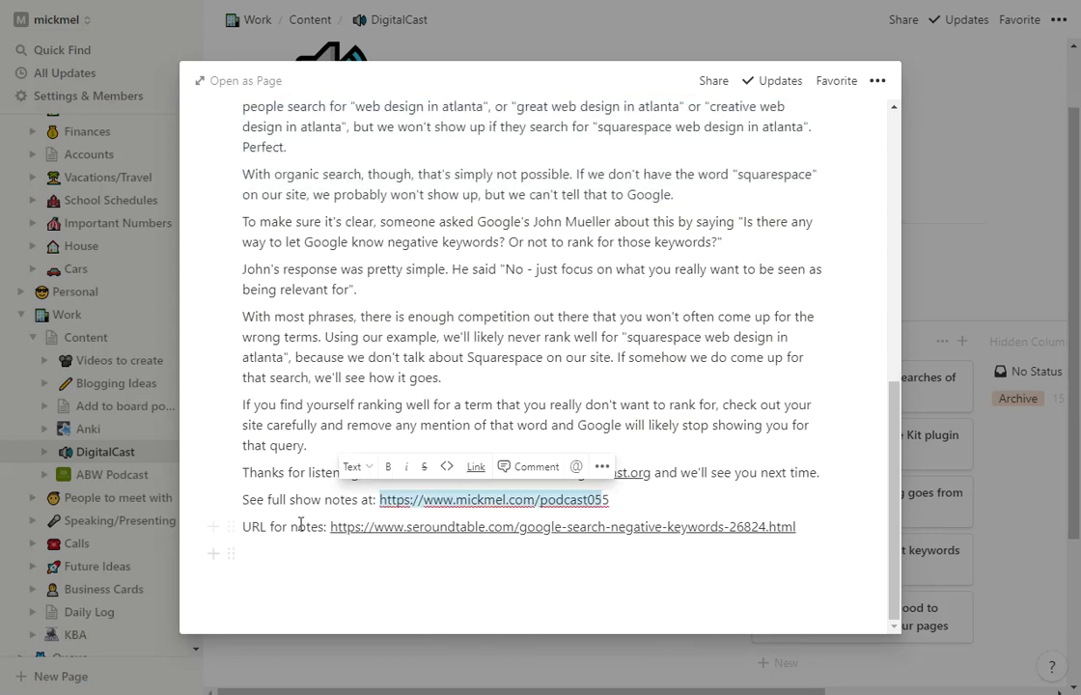
{"action": "left_click", "coordinate": [915, 258]}
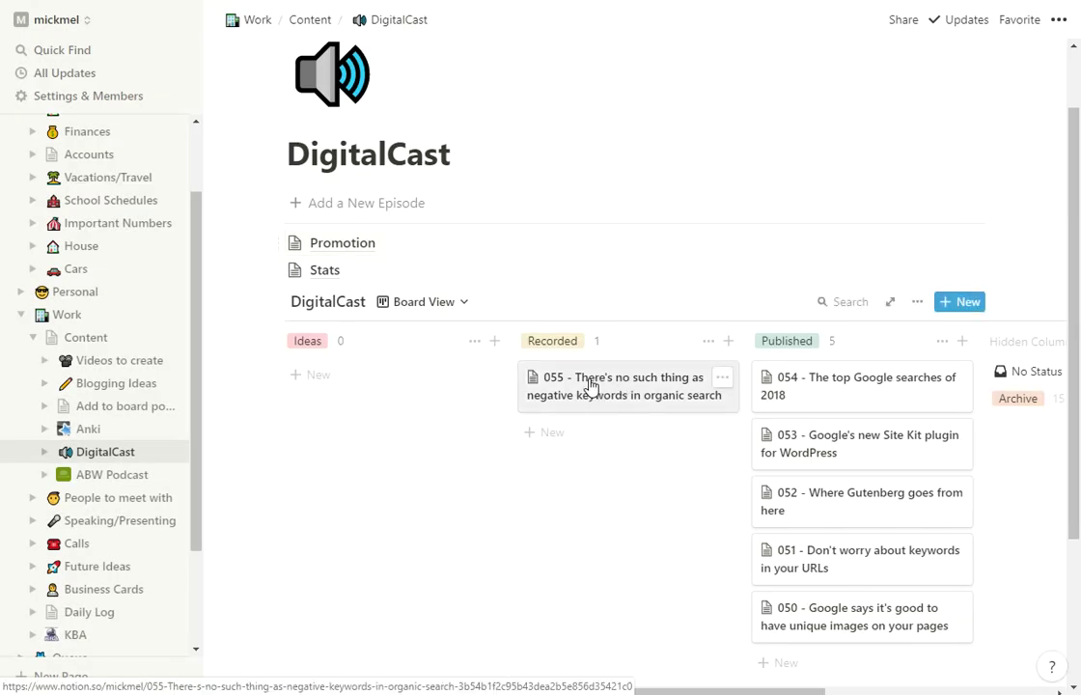
{"action": "left_click", "coordinate": [331, 253]}
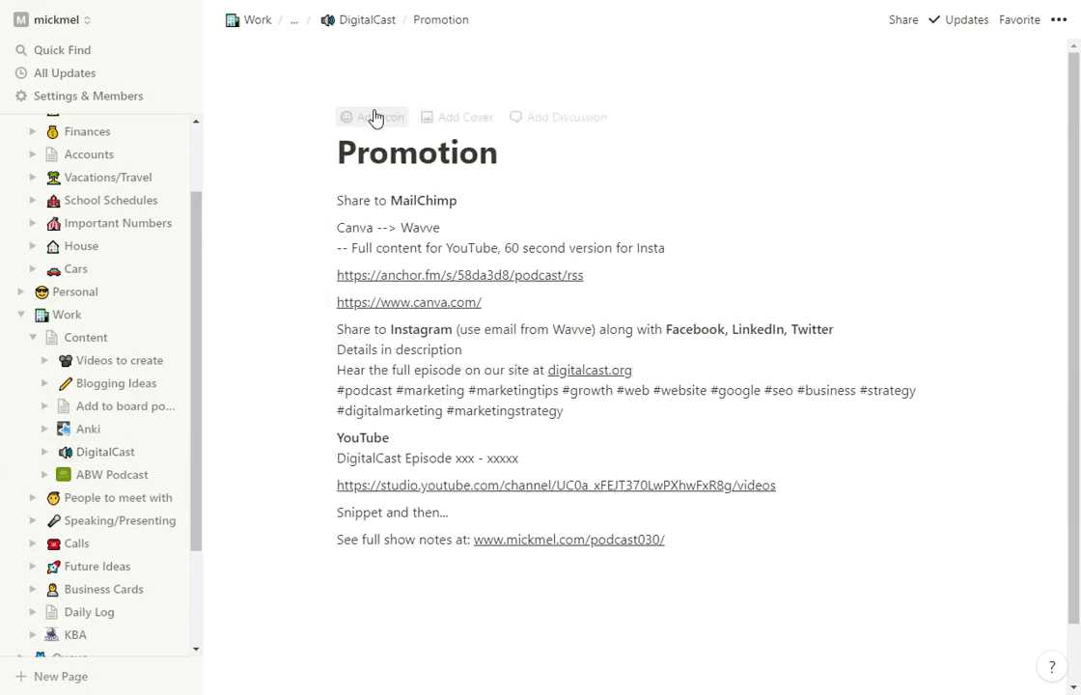
{"action": "left_click", "coordinate": [373, 29]}
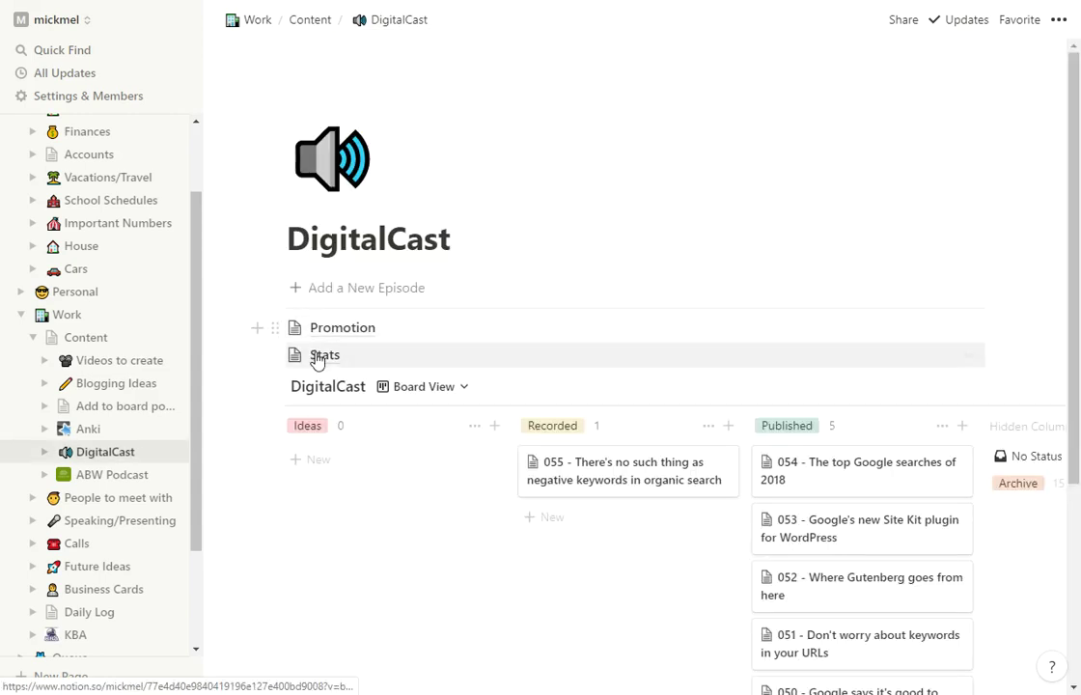